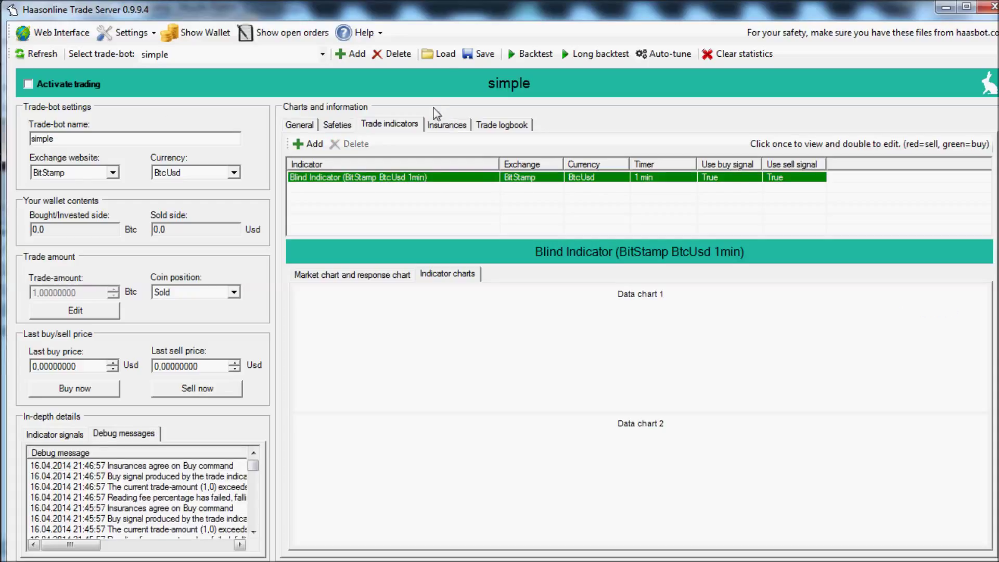
- Try the bot on BTCe, Bitfinex with BtcUsd, and Cryptsy exchanges
click(109, 172)
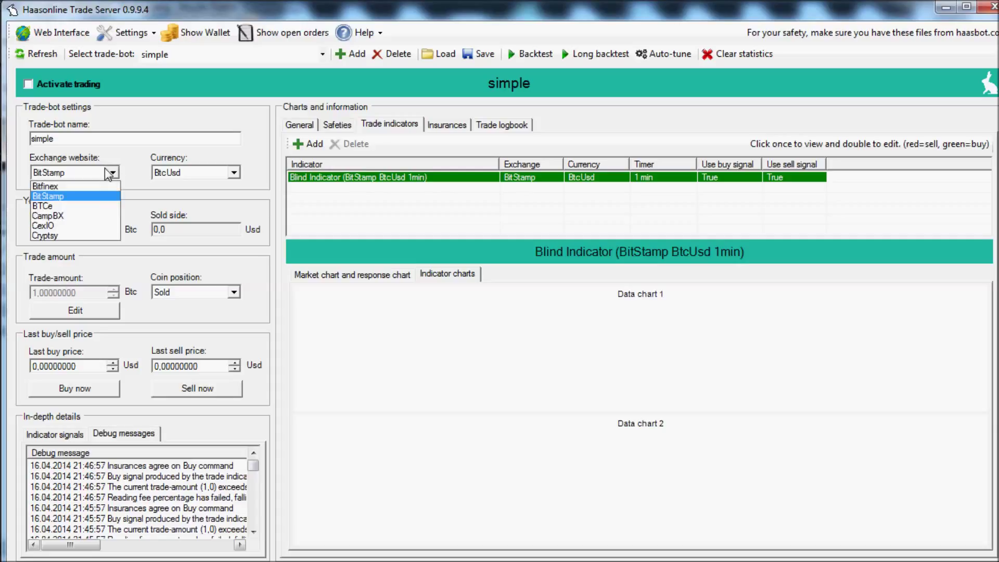
click(96, 206)
click(110, 172)
click(83, 184)
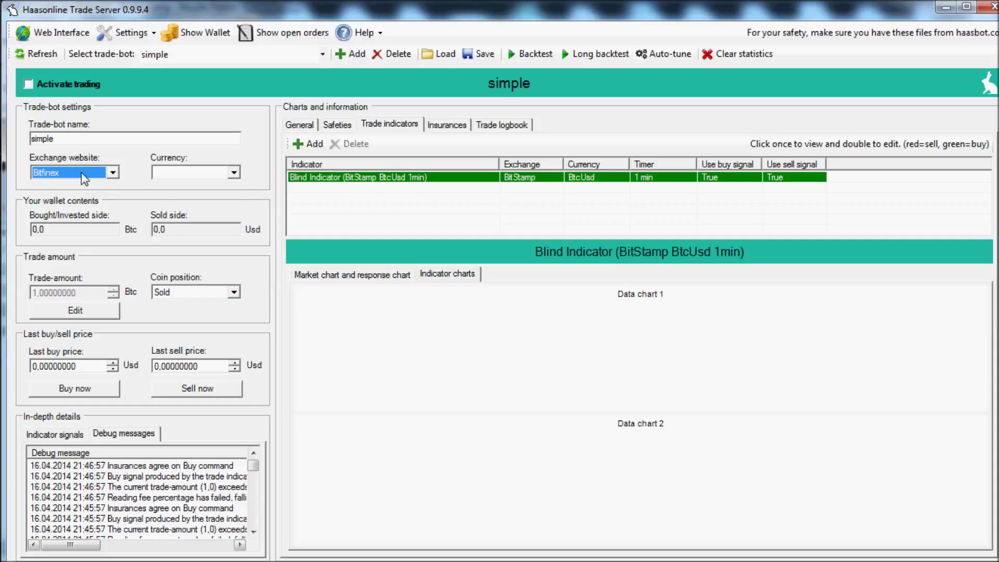
click(221, 173)
click(204, 185)
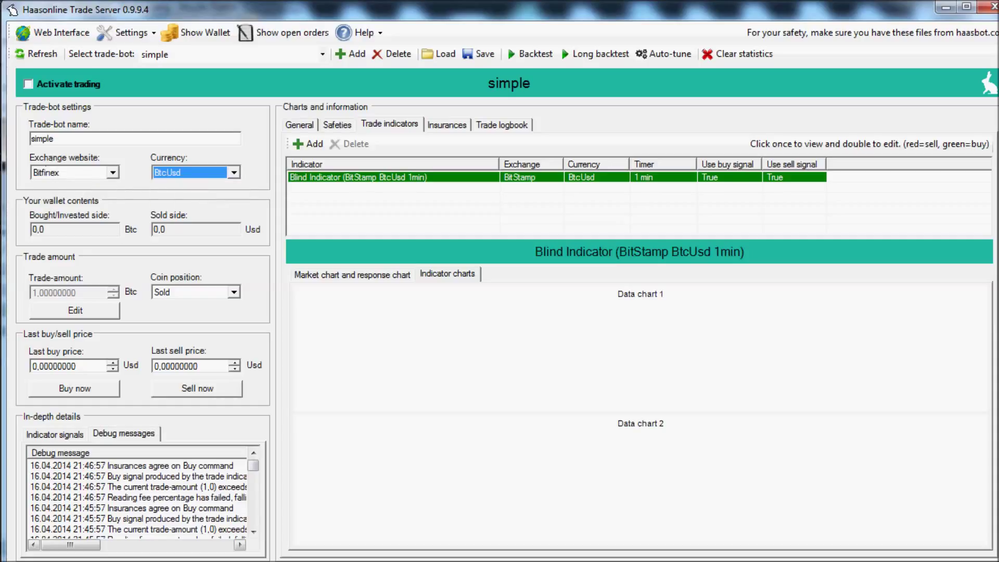
click(80, 173)
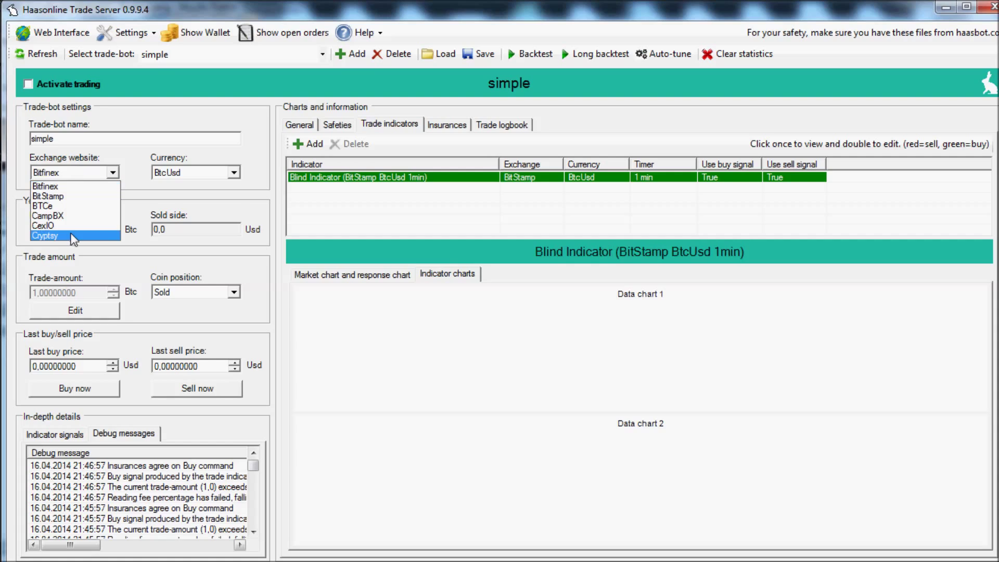
click(45, 235)
click(229, 172)
scroll(229, 220, down, 15)
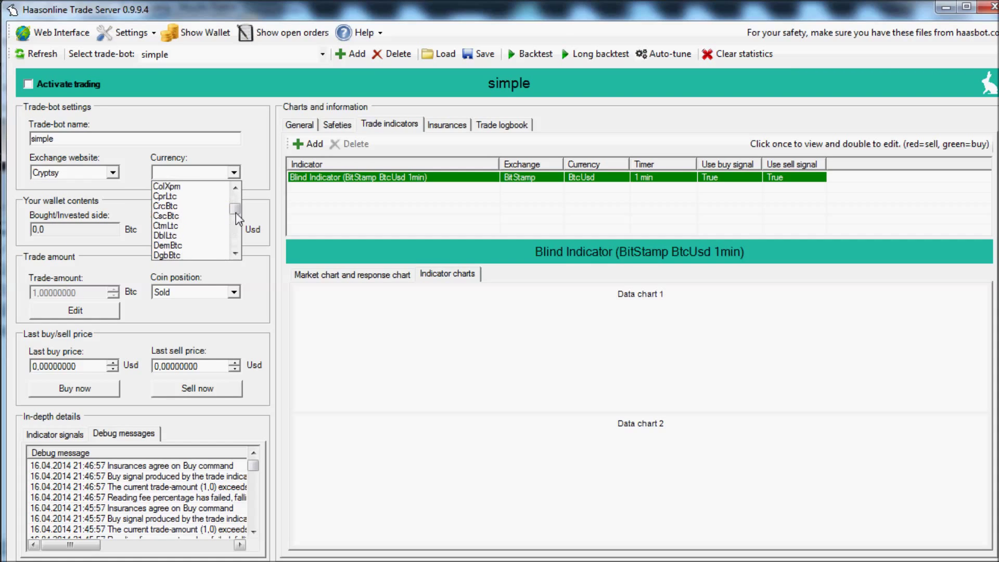
click(78, 174)
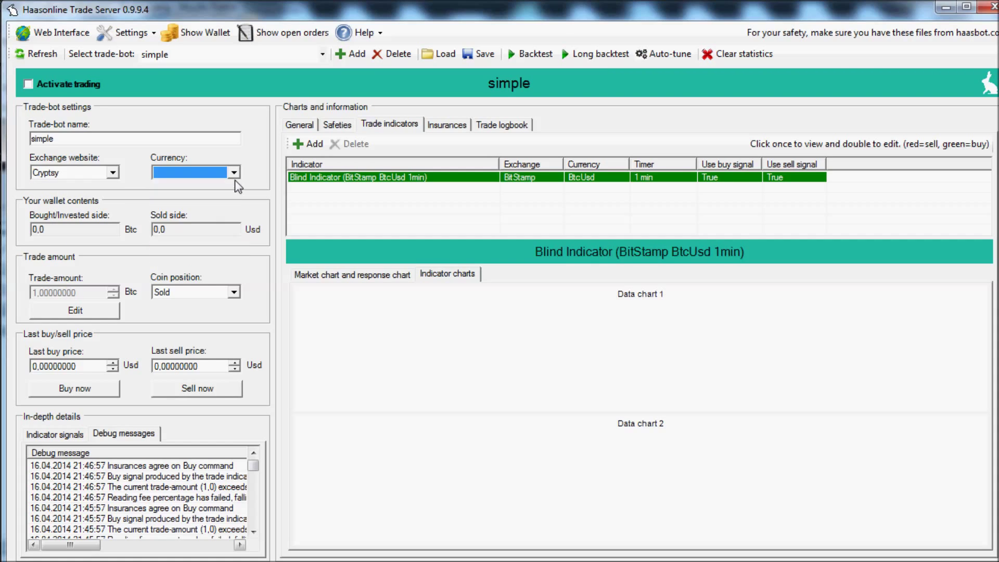
- Try CexIO with GhsBtc, then set the bot back to BitStamp BtcUsd
click(77, 174)
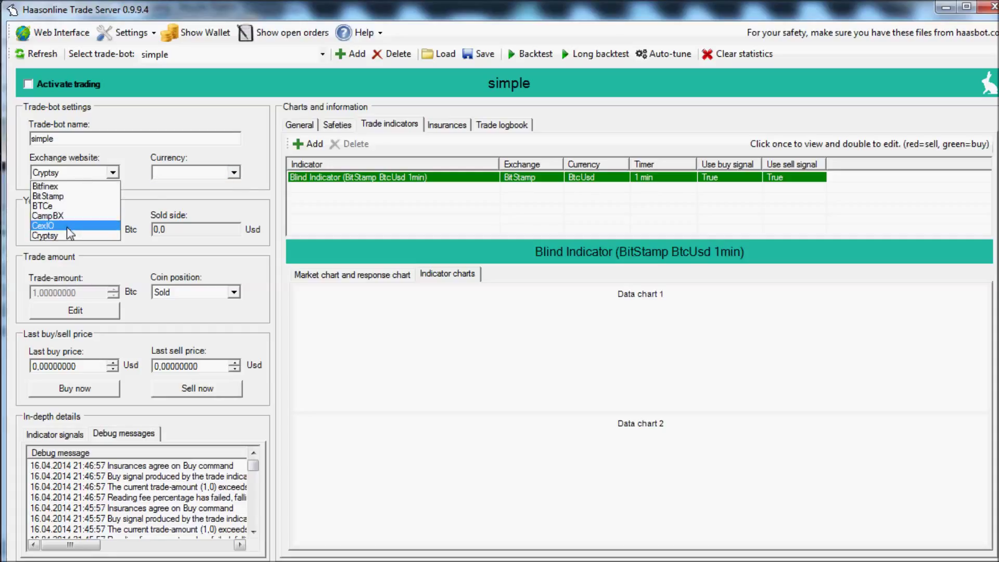
click(67, 228)
click(174, 174)
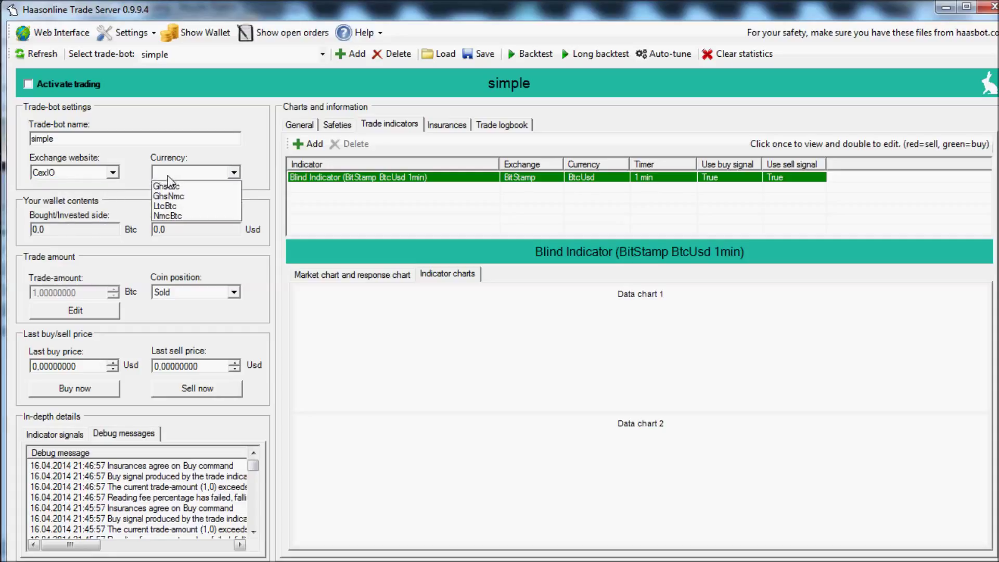
click(174, 190)
click(75, 173)
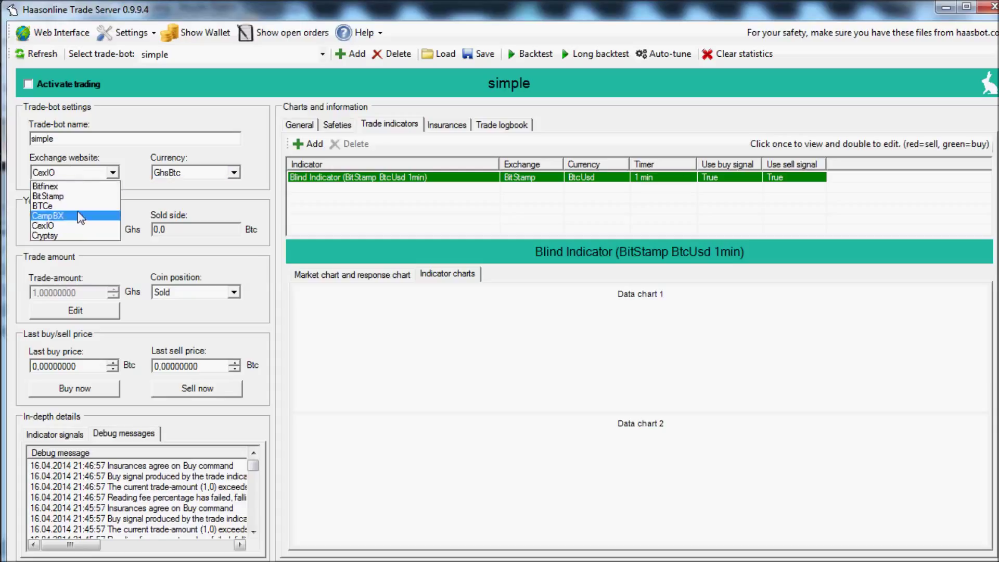
click(81, 197)
click(75, 174)
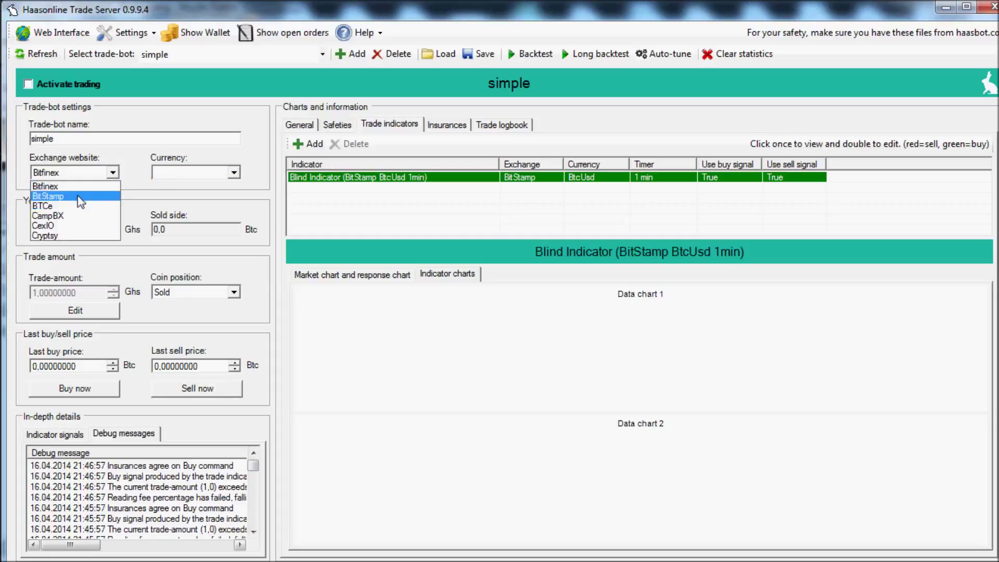
click(52, 196)
click(156, 176)
click(171, 182)
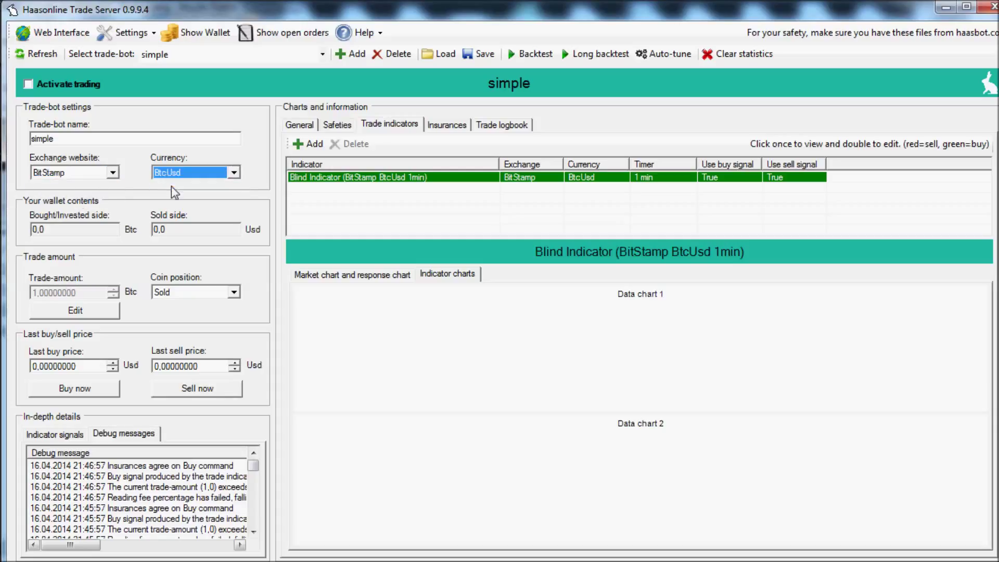
- Browse the TemplateIndicator and BlindSignal trade indicator options without adding one
click(390, 127)
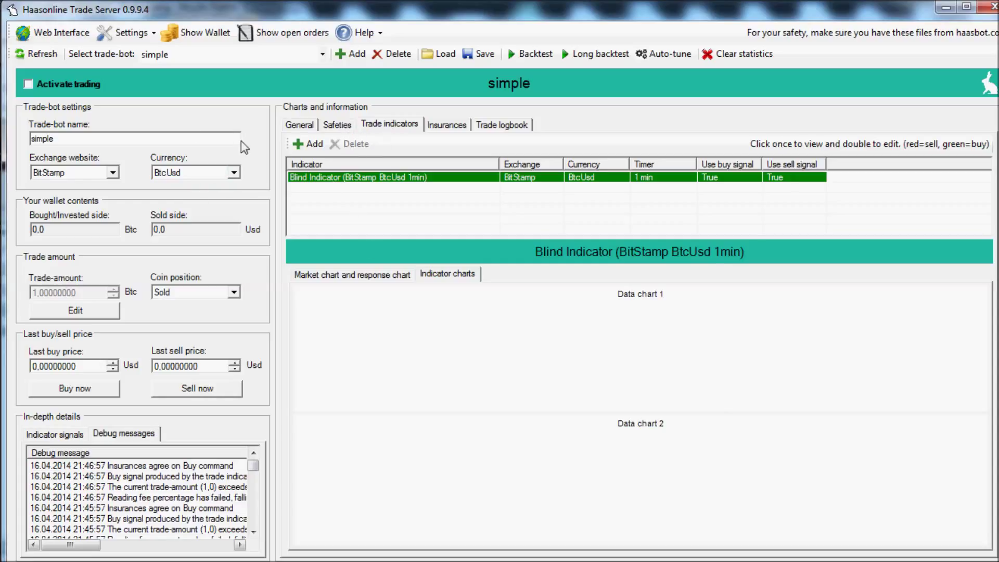
click(308, 143)
click(383, 205)
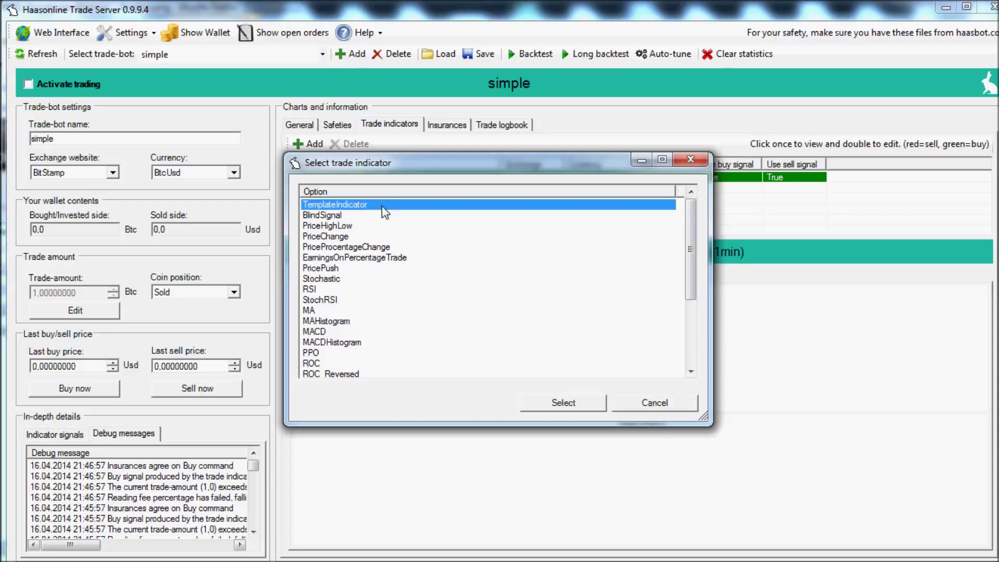
click(385, 216)
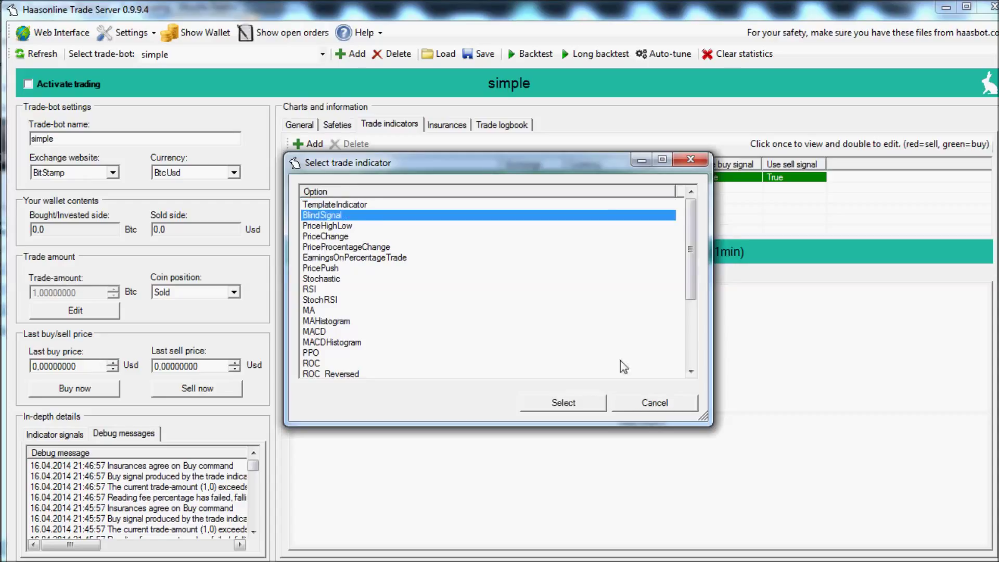
click(668, 403)
- Review the Overcome fee costs and Disable on losses insurances without adding a new one
click(449, 127)
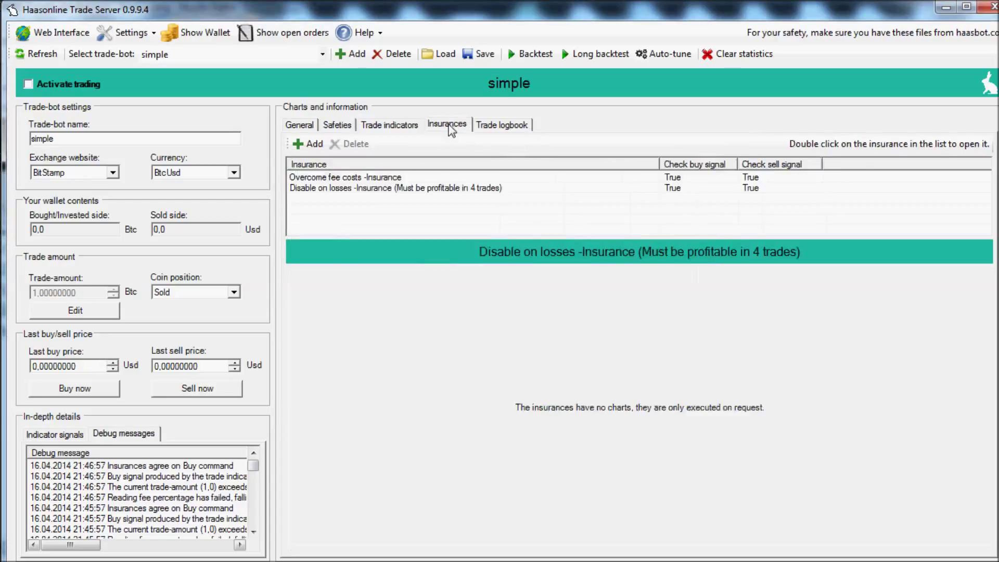
click(428, 188)
click(394, 179)
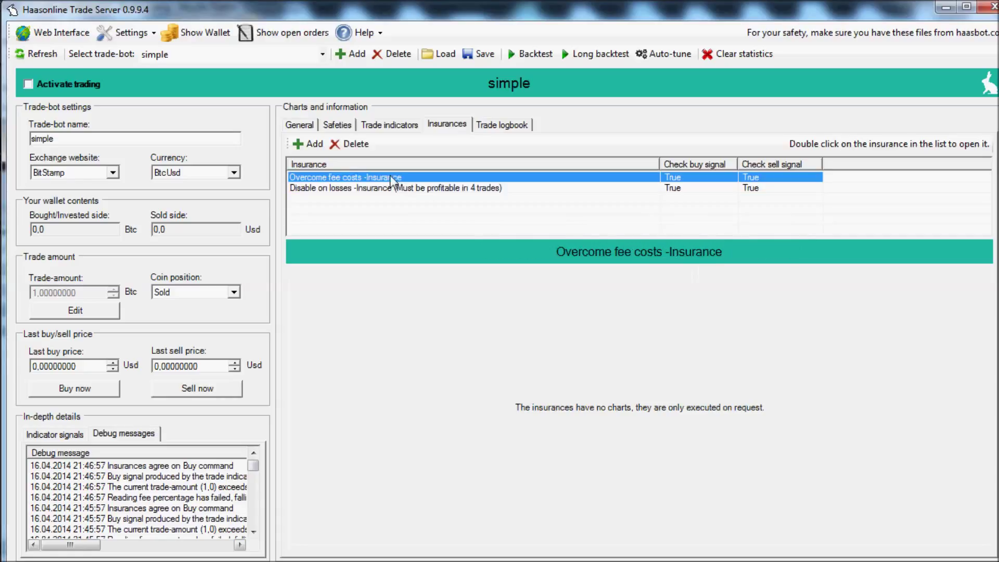
click(310, 145)
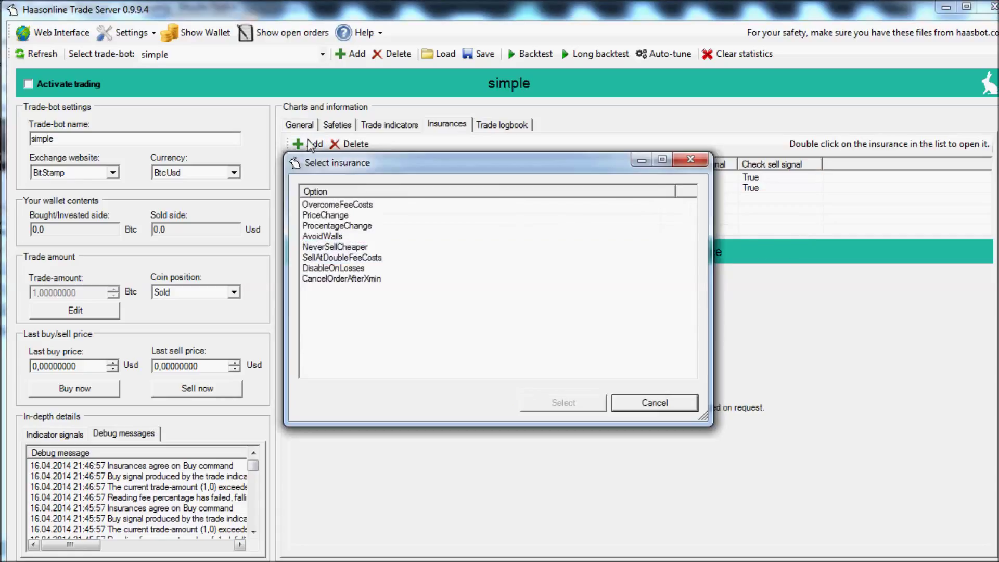
click(354, 206)
click(641, 403)
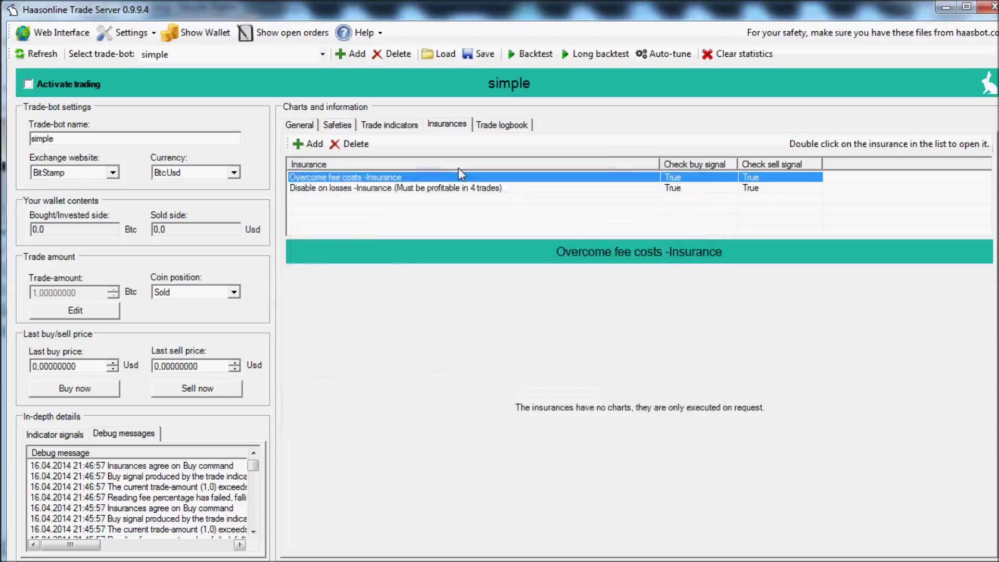
click(461, 189)
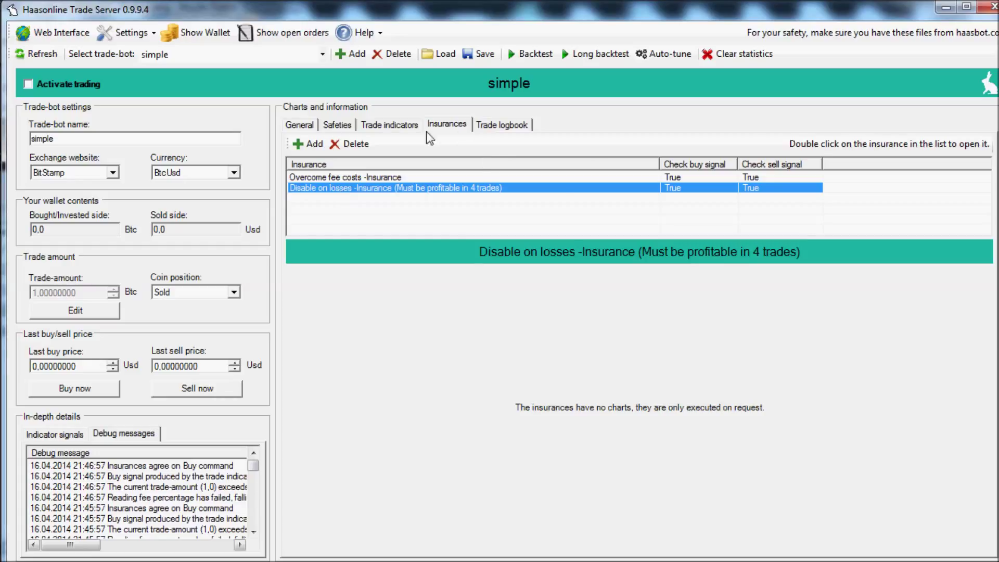
click(383, 128)
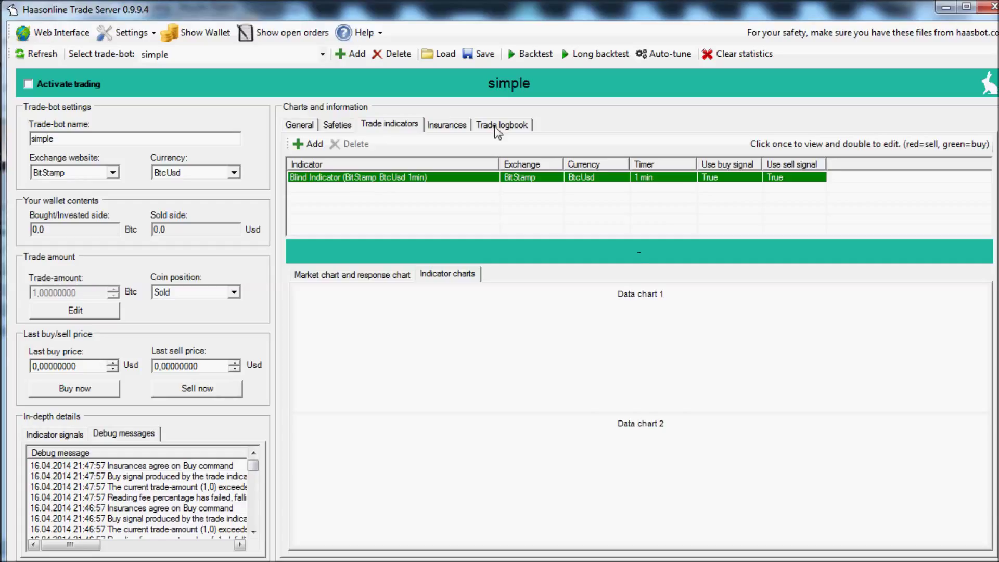
- Check the insurances and inspect the dynamic drop-loss safety's settings without changes
click(440, 134)
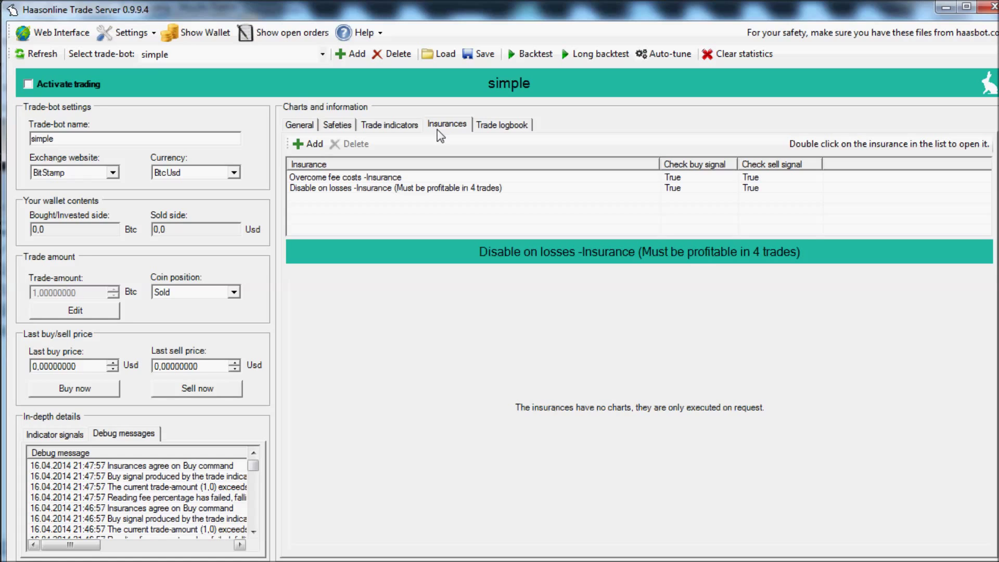
click(337, 128)
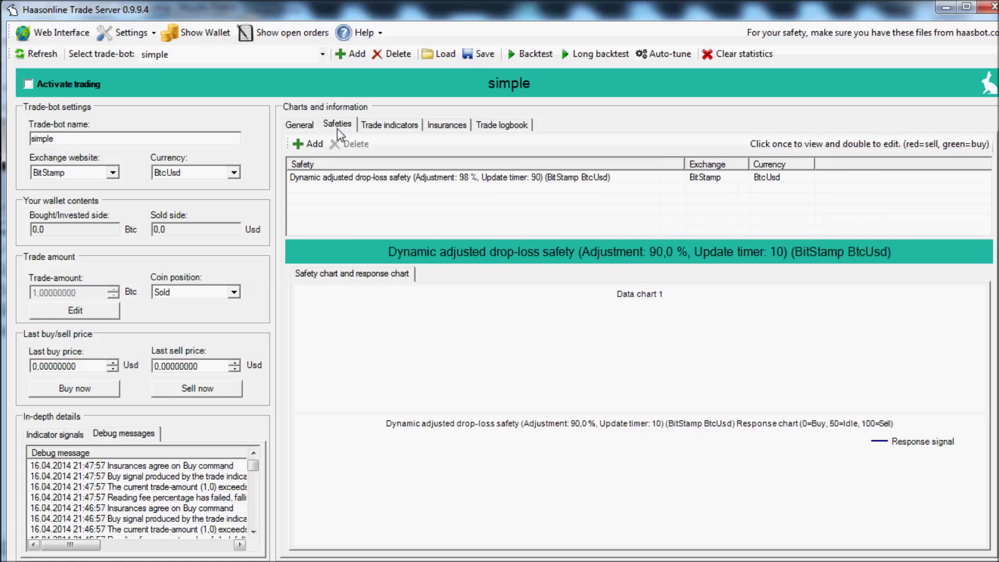
double_click(341, 179)
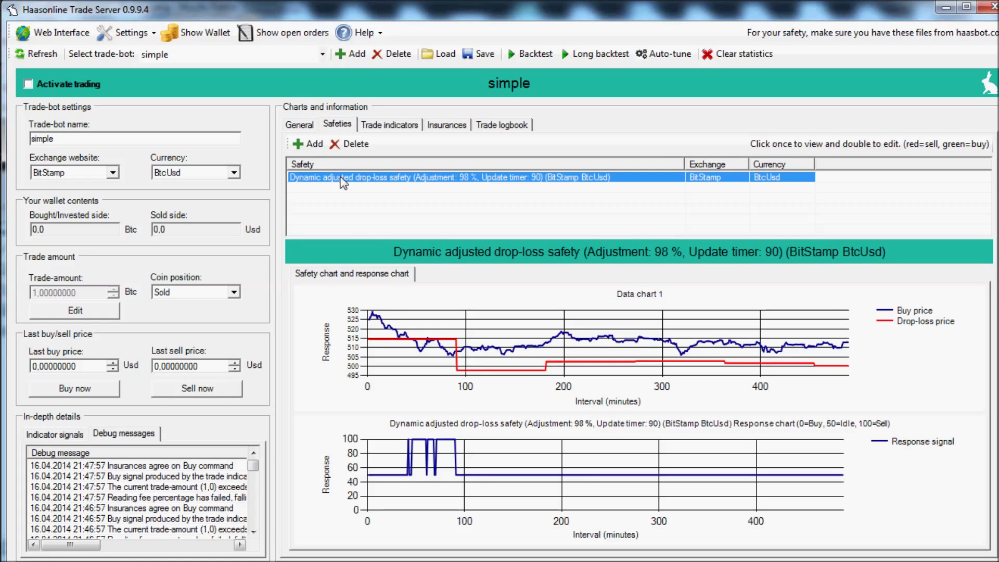
click(745, 25)
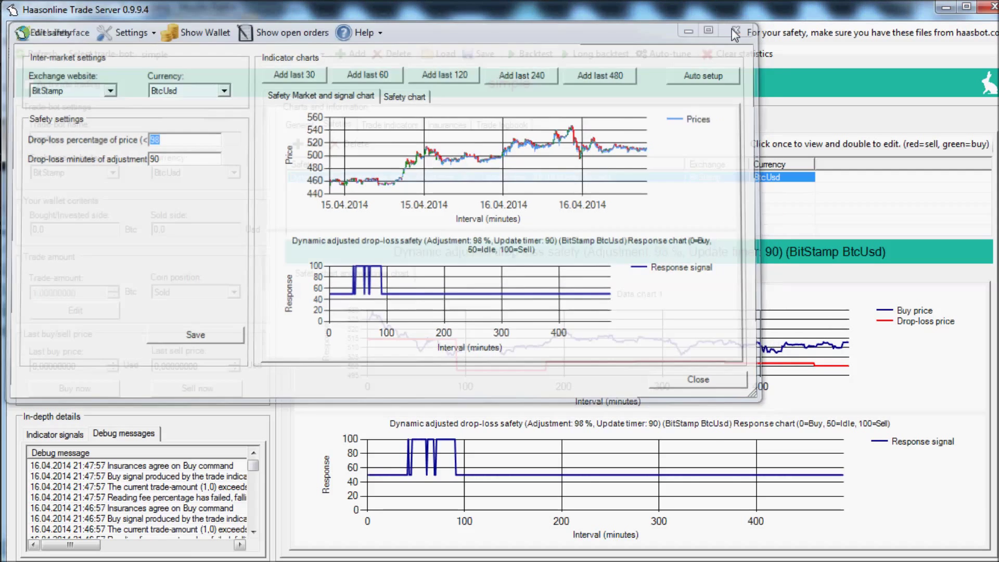
- Add a StaticDropLoss safety to the bot and review its fixed drop-loss settings
click(313, 145)
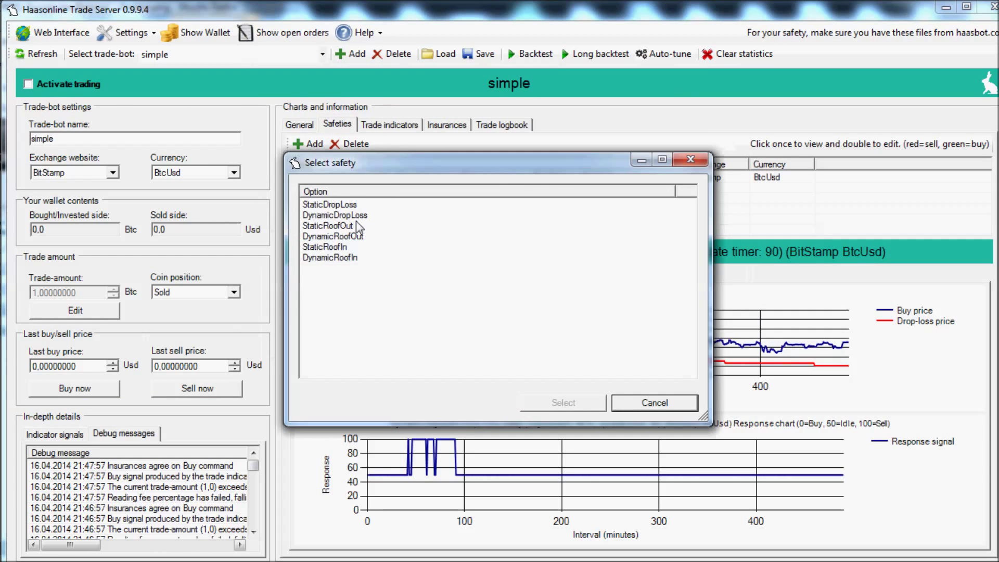
click(388, 246)
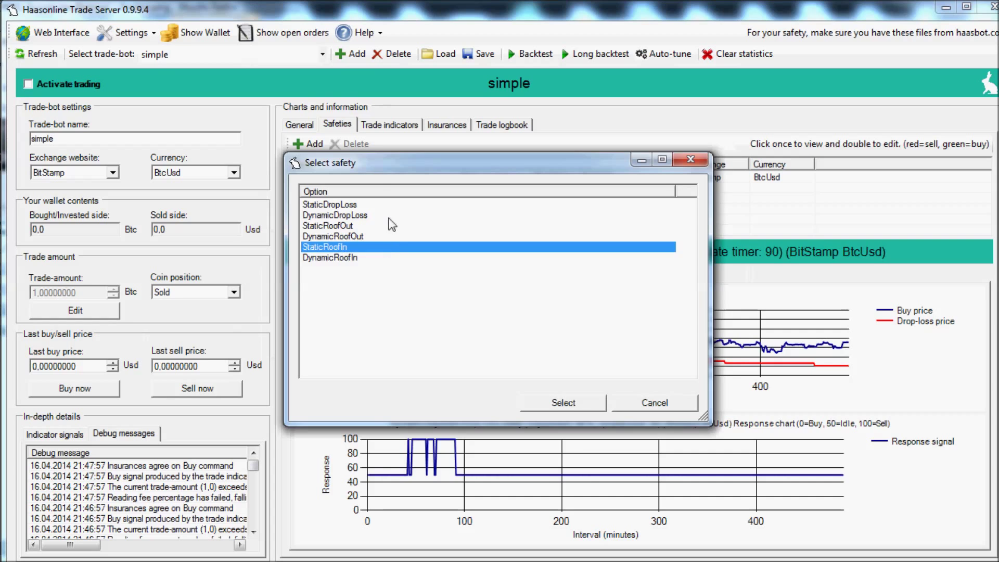
click(385, 205)
click(561, 411)
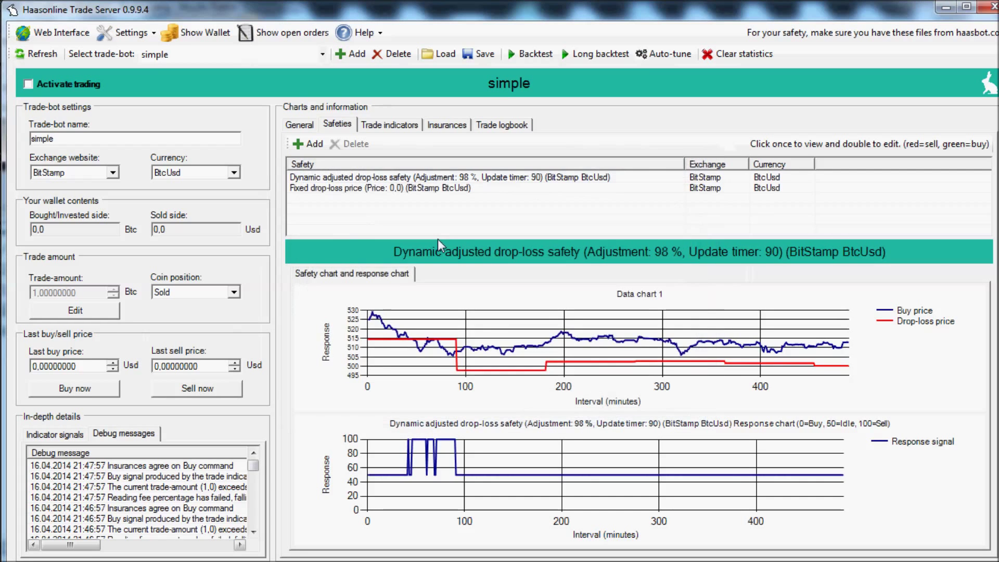
double_click(395, 188)
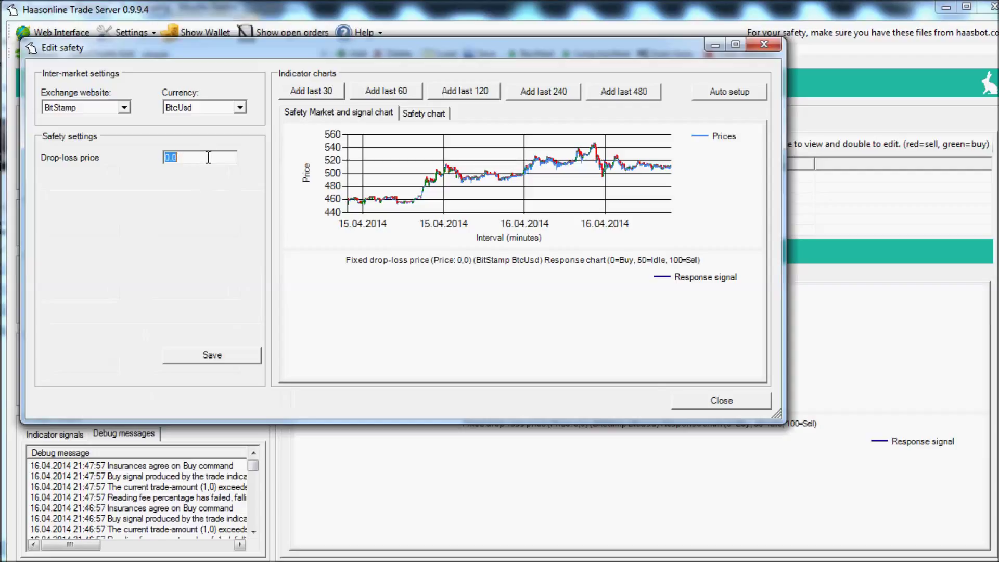
click(689, 400)
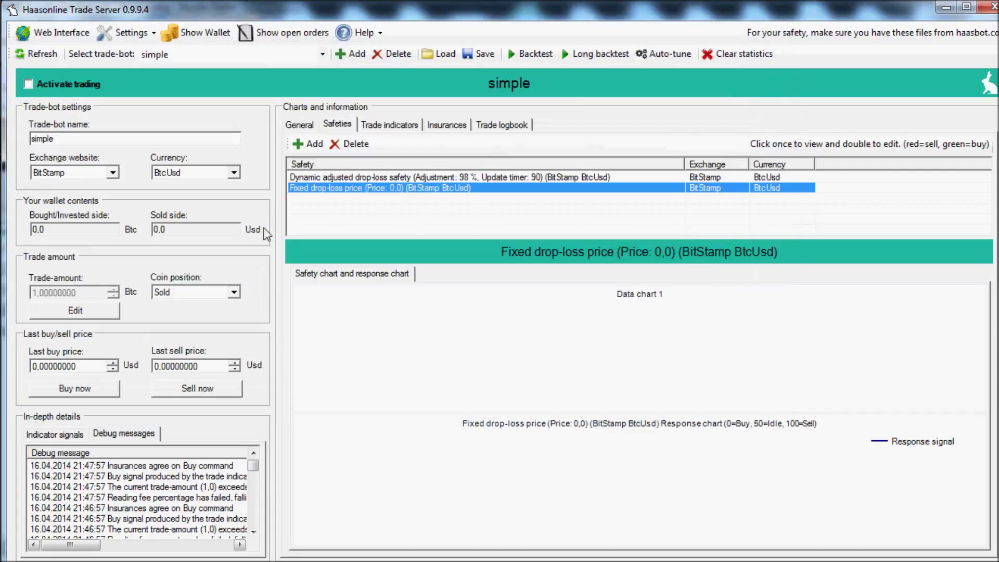
click(74, 311)
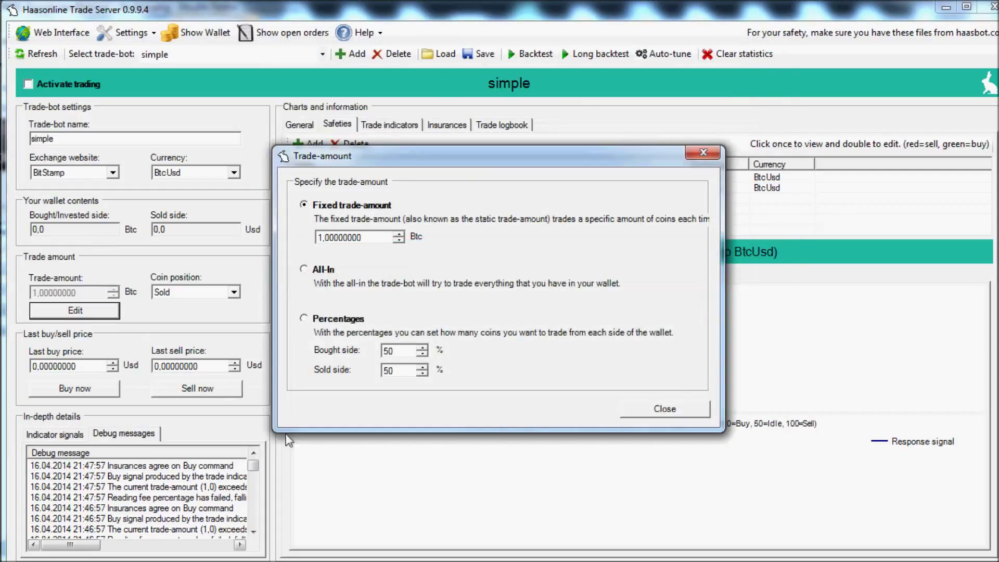
- Compare Percentages and All-In, then keep the Fixed 1.00000000 Btc trade amount
click(346, 319)
click(332, 270)
click(323, 205)
click(671, 409)
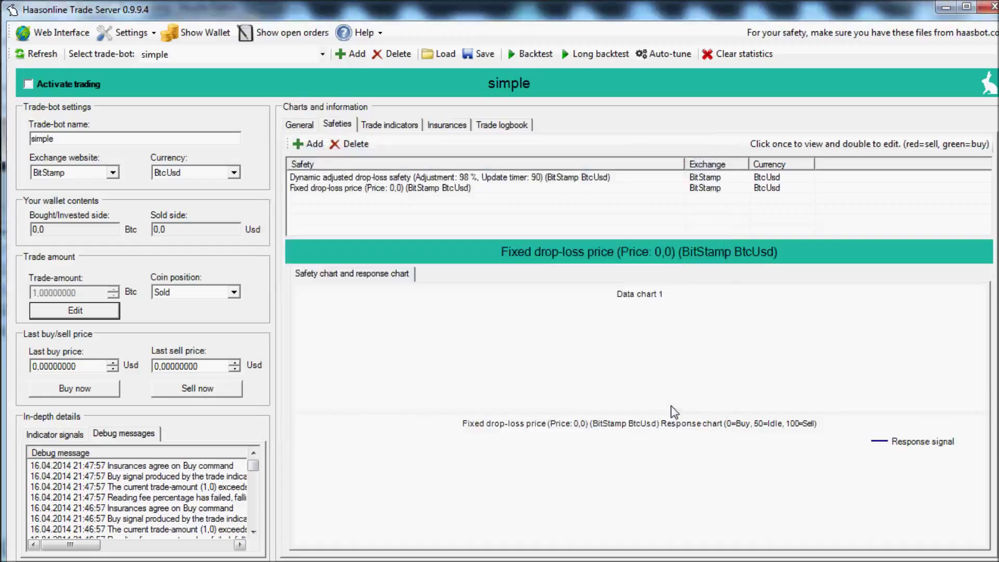
- Show the dynamic drop-loss safety's charts, then look over indicators, insurances and trade logbook
click(442, 180)
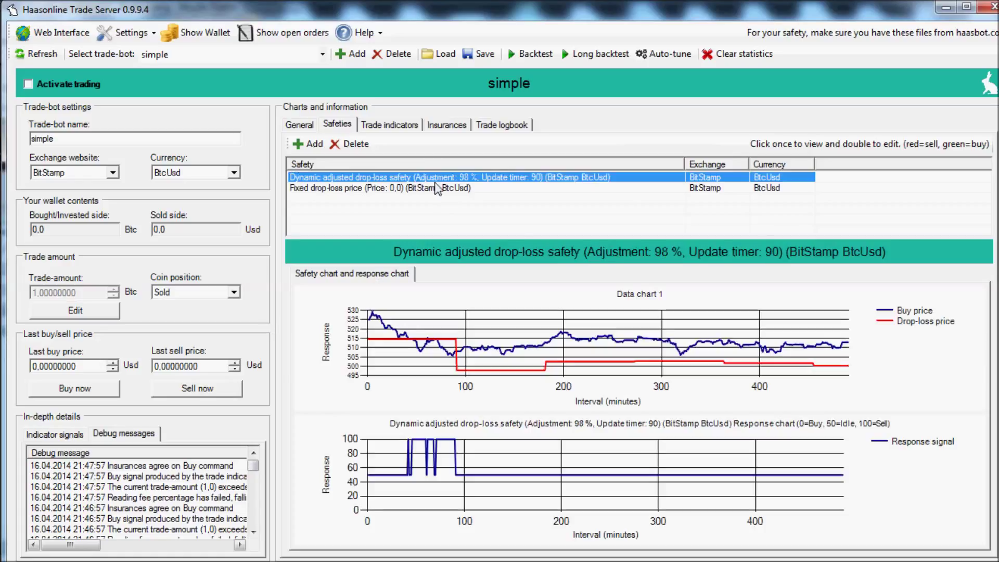
click(389, 125)
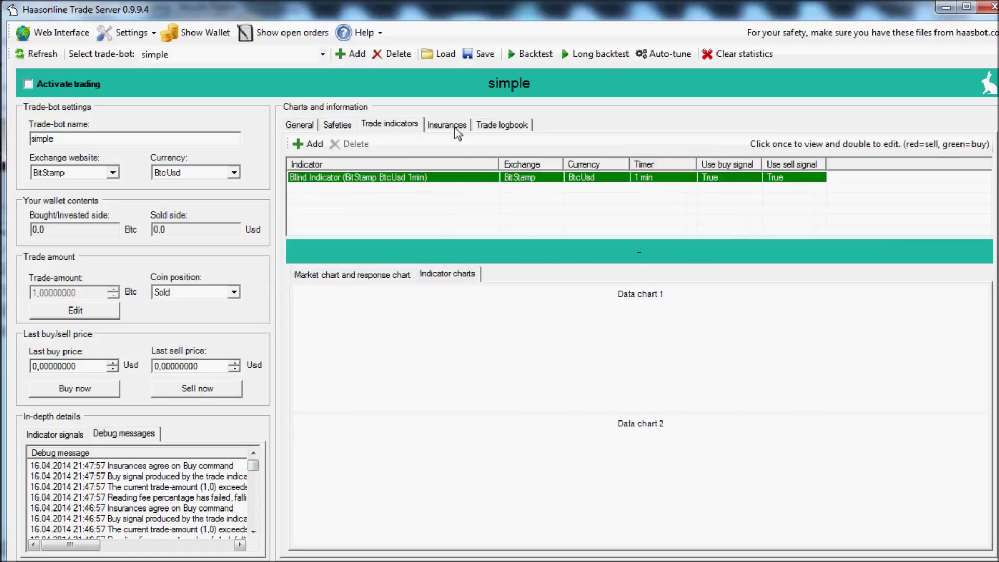
click(448, 126)
click(515, 125)
click(447, 125)
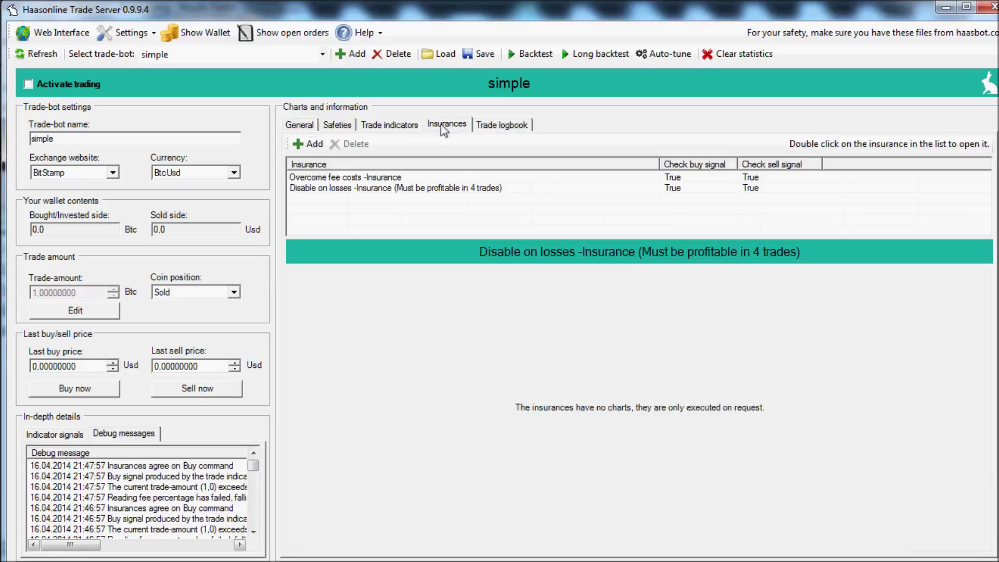
click(399, 128)
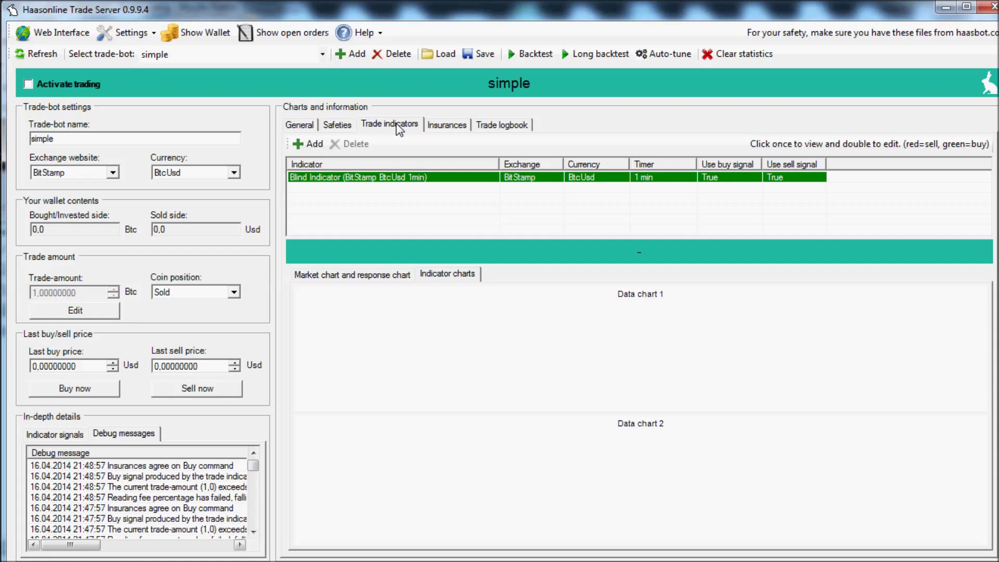
- Check the general statistics and price chart, ending on the Blind Indicator list
click(301, 124)
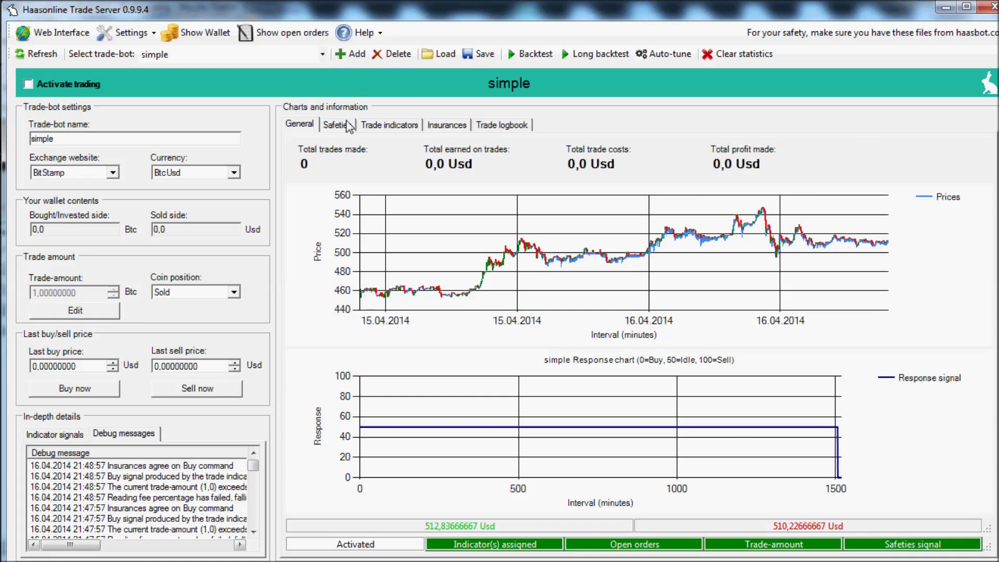
click(390, 124)
click(447, 125)
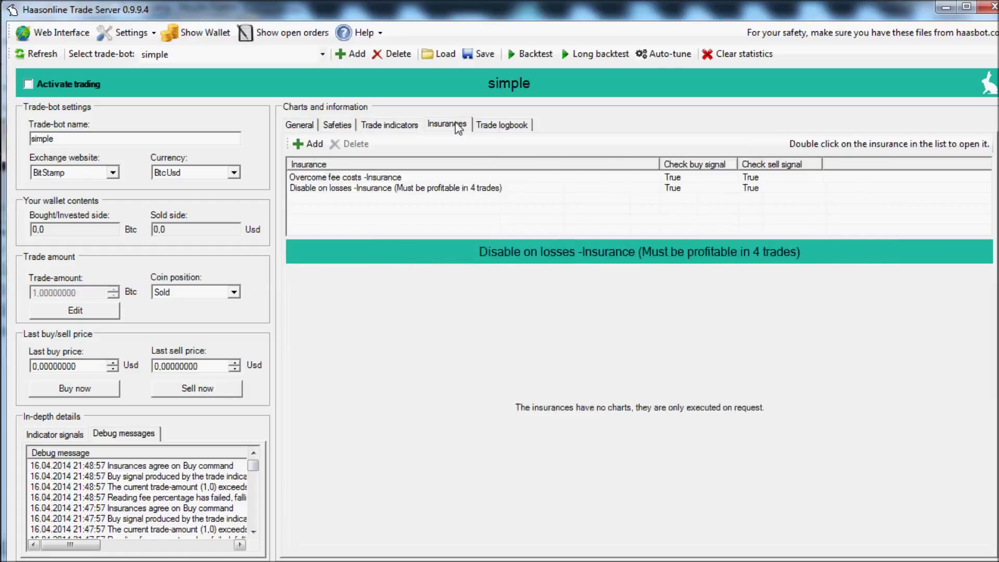
click(502, 125)
click(389, 125)
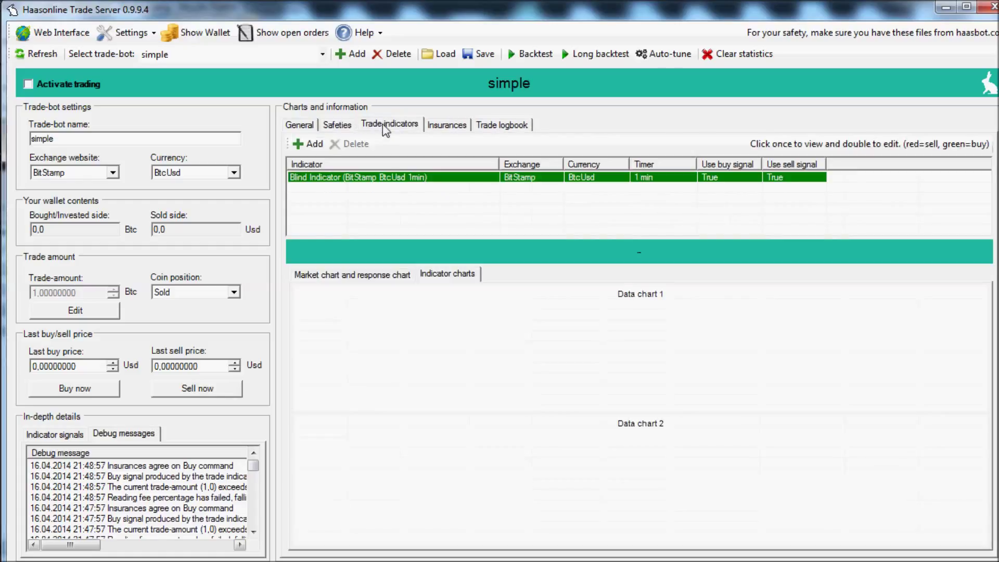